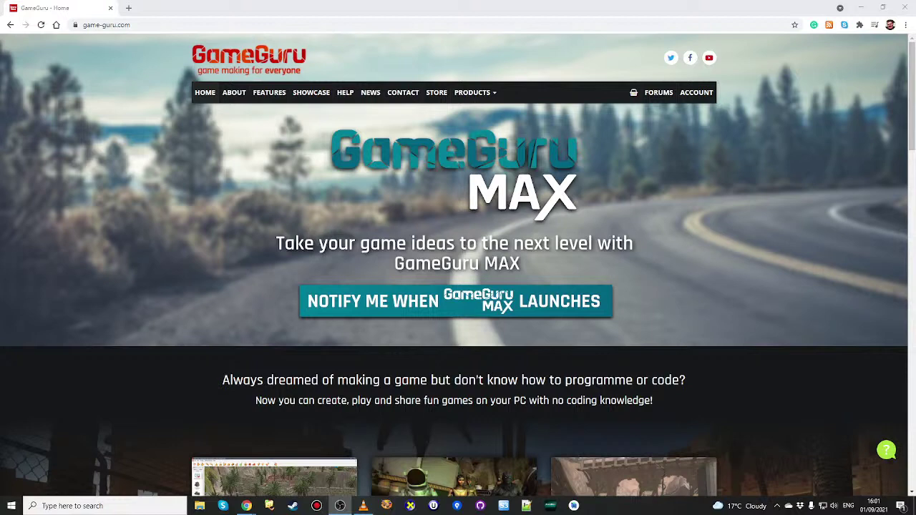
- Switch to GameGuru MAX and create a new game, declining the check for changes to this version
{"action": "key", "text": "alt+Tab"}
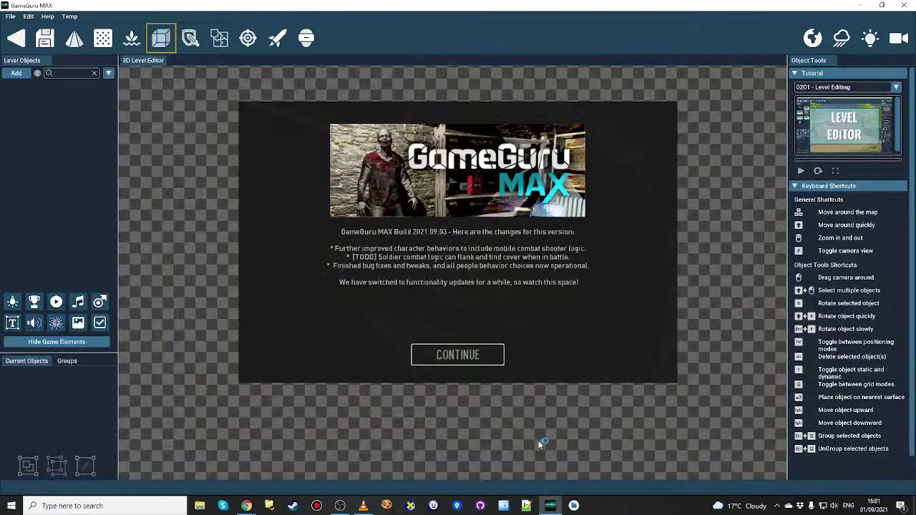
{"action": "left_click", "coordinate": [484, 354]}
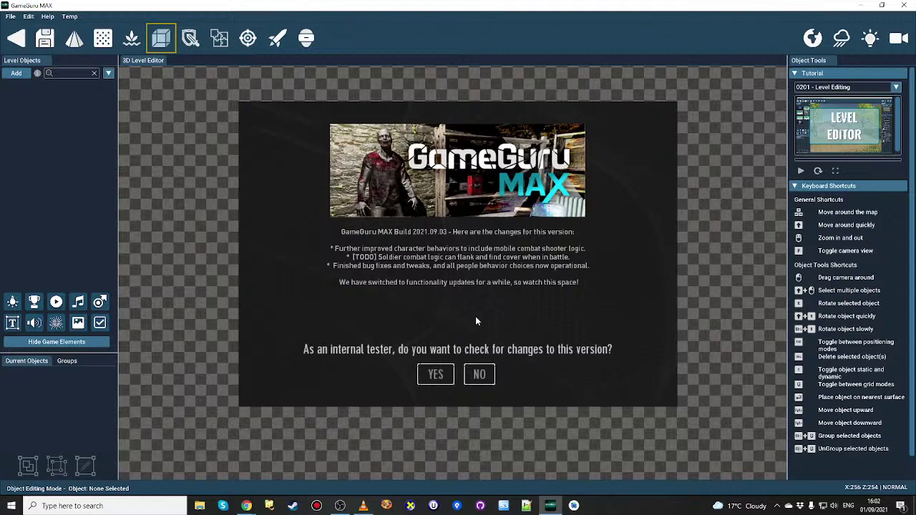
{"action": "left_click", "coordinate": [480, 375]}
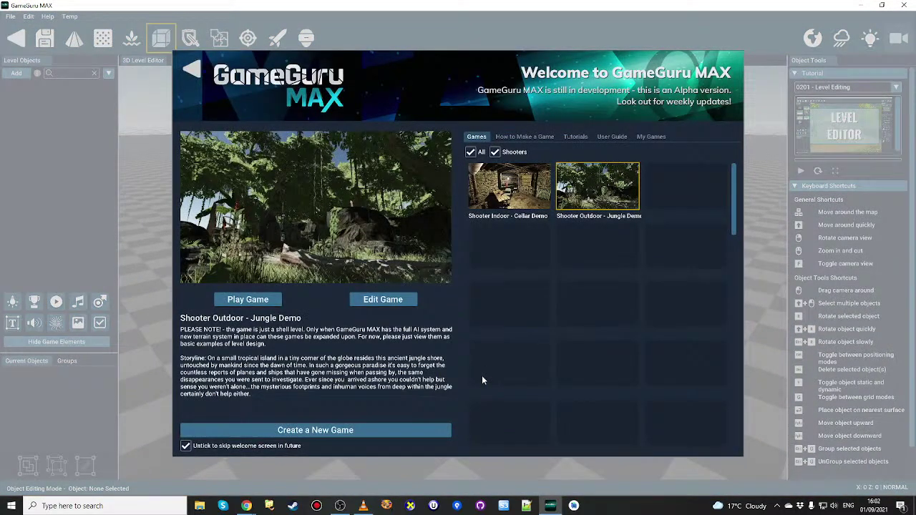
{"action": "left_click", "coordinate": [387, 430]}
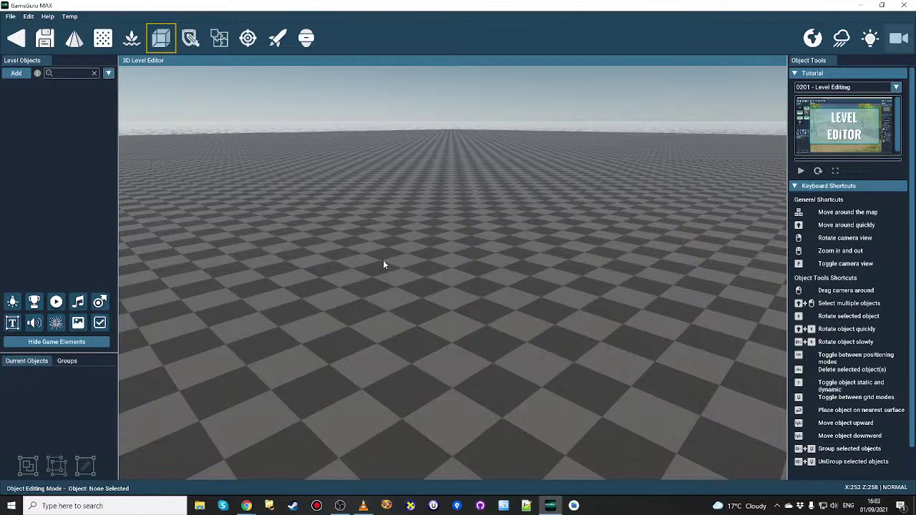
- Open the level patrol.fpm from the mapbank folder
{"action": "left_click", "coordinate": [11, 16]}
{"action": "left_click", "coordinate": [238, 101]}
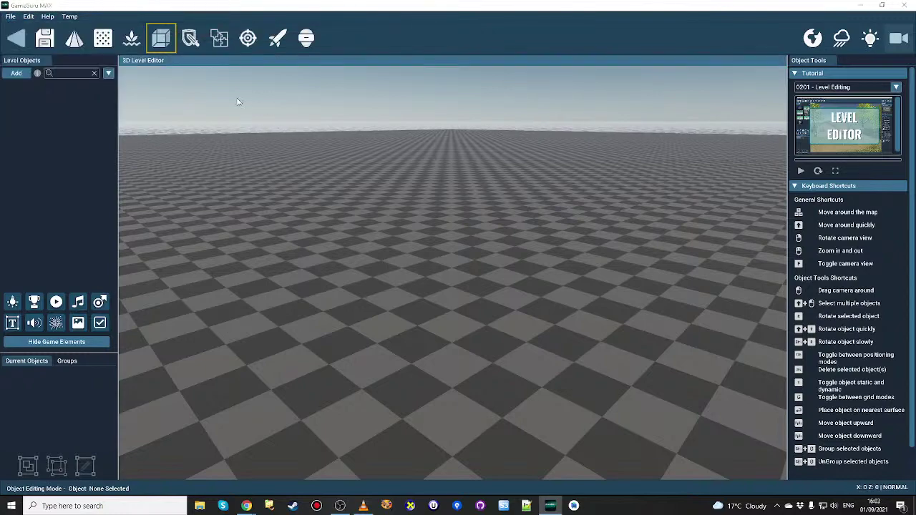
{"action": "double_click", "coordinate": [116, 121]}
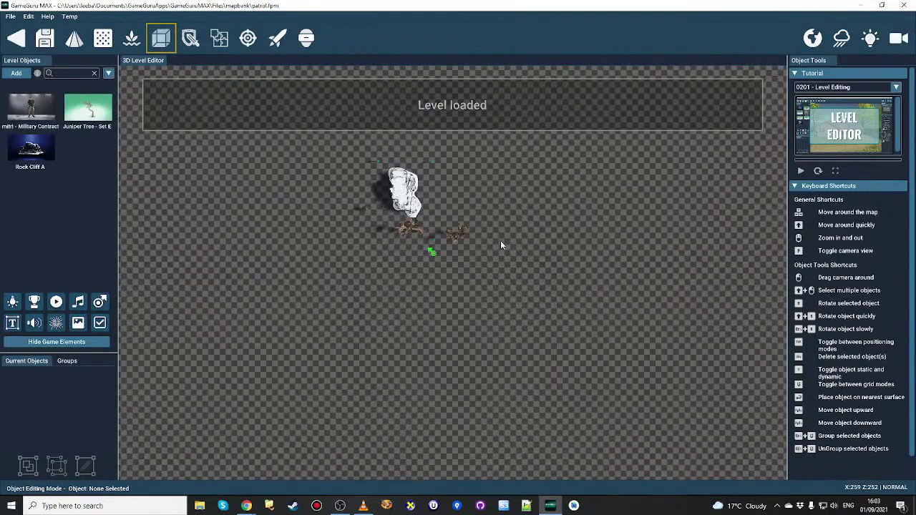
- Select the military character beside the rock cliff and review the People behaviors available in the Behavior Library
{"action": "left_click", "coordinate": [364, 210]}
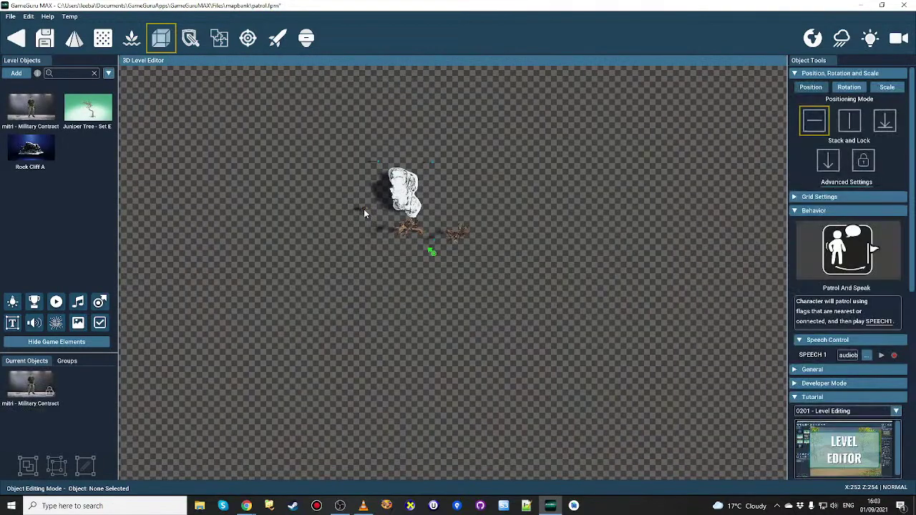
{"action": "left_click", "coordinate": [847, 251]}
{"action": "scroll", "coordinate": [547, 225], "scroll_direction": "down", "scroll_amount": 2}
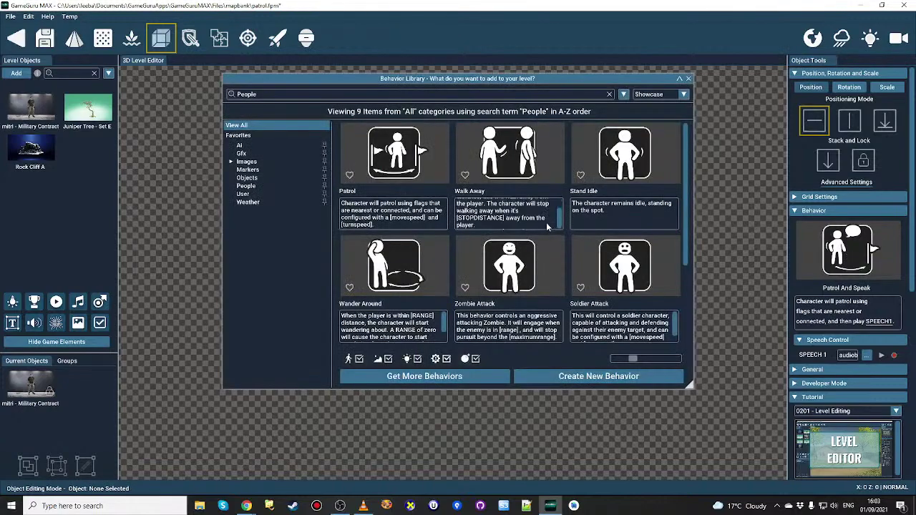
{"action": "scroll", "coordinate": [557, 219], "scroll_direction": "up", "scroll_amount": 2}
{"action": "left_click_drag", "start_coordinate": [684, 200], "coordinate": [701, 160]}
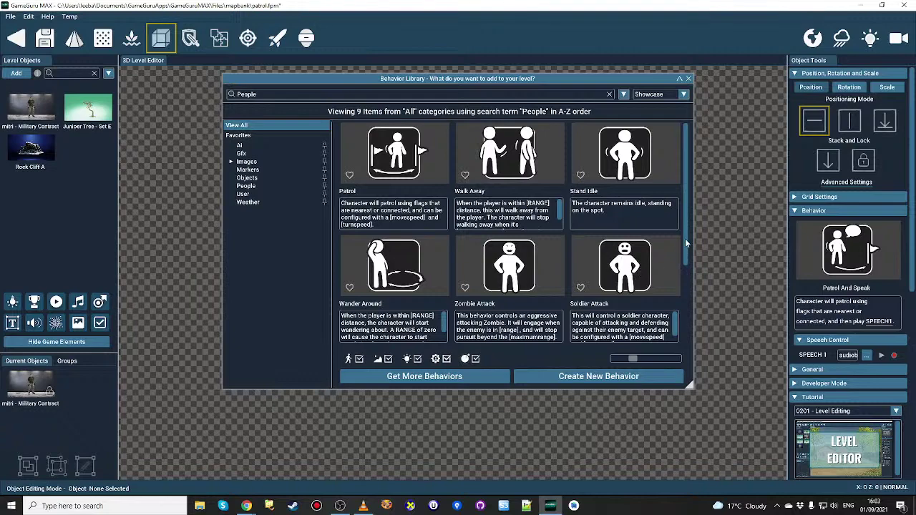
{"action": "scroll", "coordinate": [685, 243], "scroll_direction": "down", "scroll_amount": 3}
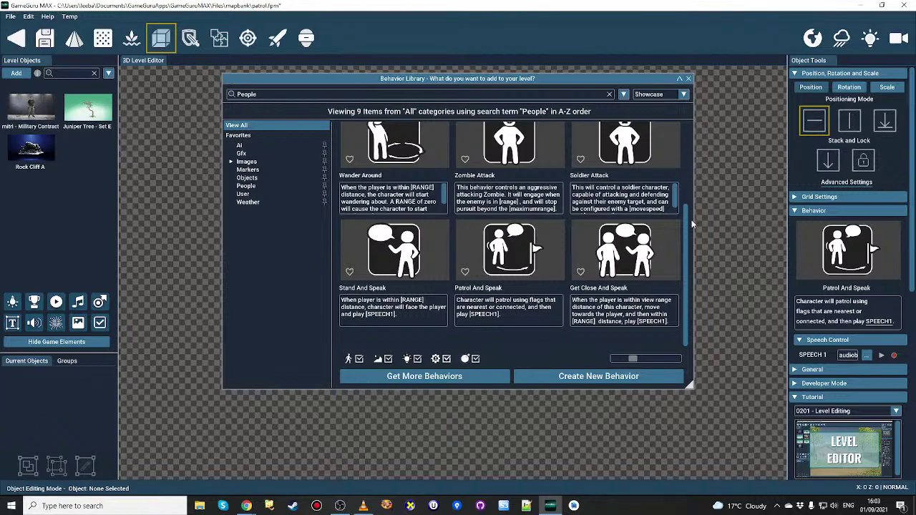
{"action": "left_click_drag", "start_coordinate": [686, 236], "coordinate": [691, 160]}
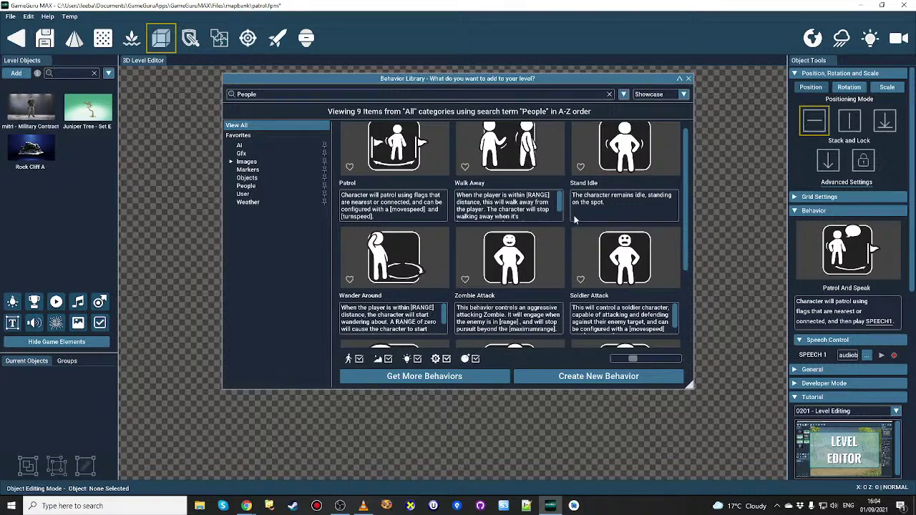
{"action": "left_click", "coordinate": [688, 79]}
- Test the patrol level, view the patrolling military character up close, and exit the test
{"action": "scroll", "coordinate": [362, 245], "scroll_direction": "up", "scroll_amount": 2}
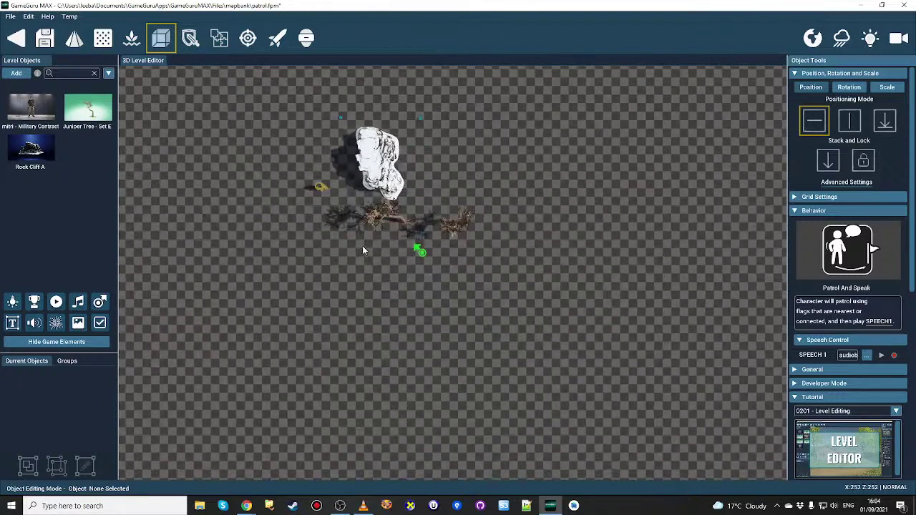
{"action": "scroll", "coordinate": [362, 245], "scroll_direction": "up", "scroll_amount": 2}
{"action": "key", "text": "w"}
{"action": "key", "text": "a"}
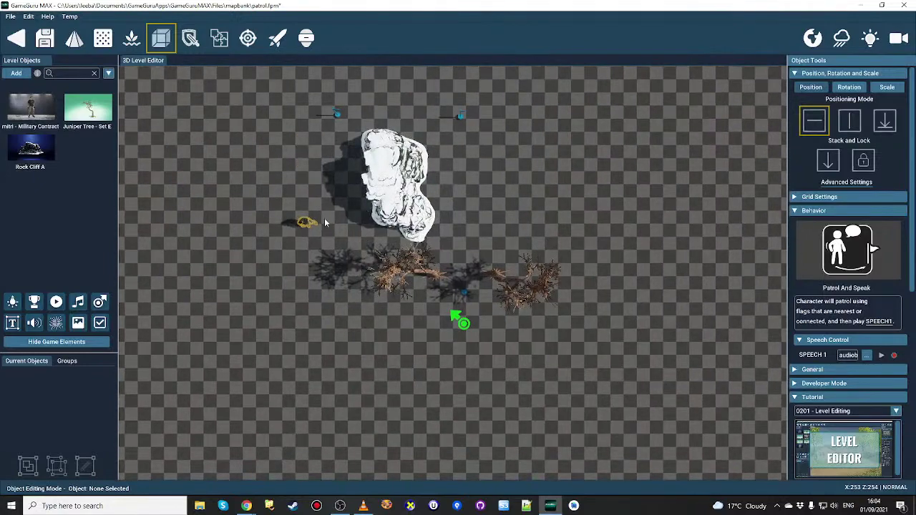
{"action": "left_click", "coordinate": [276, 39]}
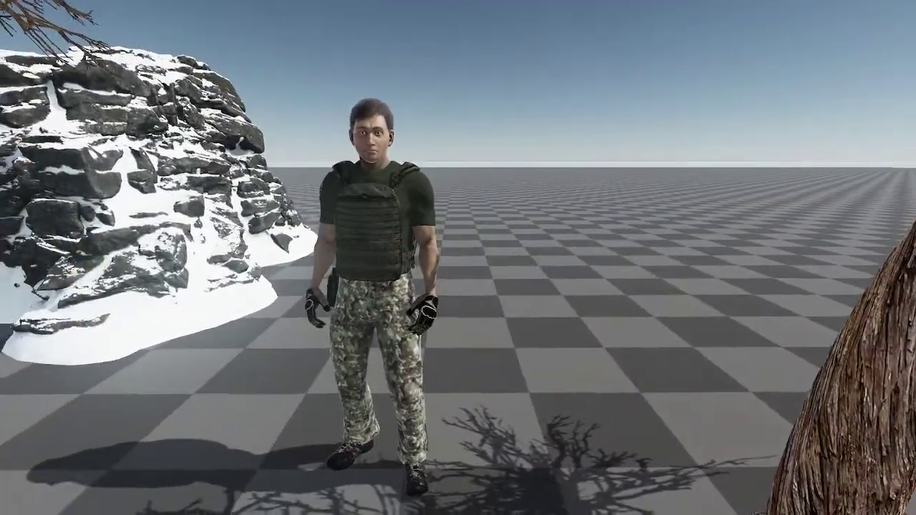
{"action": "key", "text": "s"}
{"action": "key", "text": "Escape"}
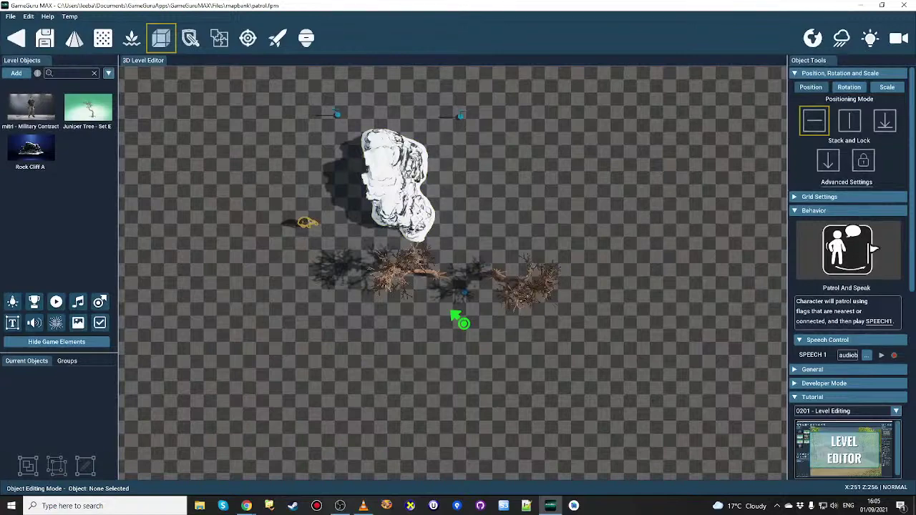
- Open the level combat.fpm from the mapbank folder
{"action": "left_click", "coordinate": [11, 16]}
{"action": "left_click", "coordinate": [17, 33]}
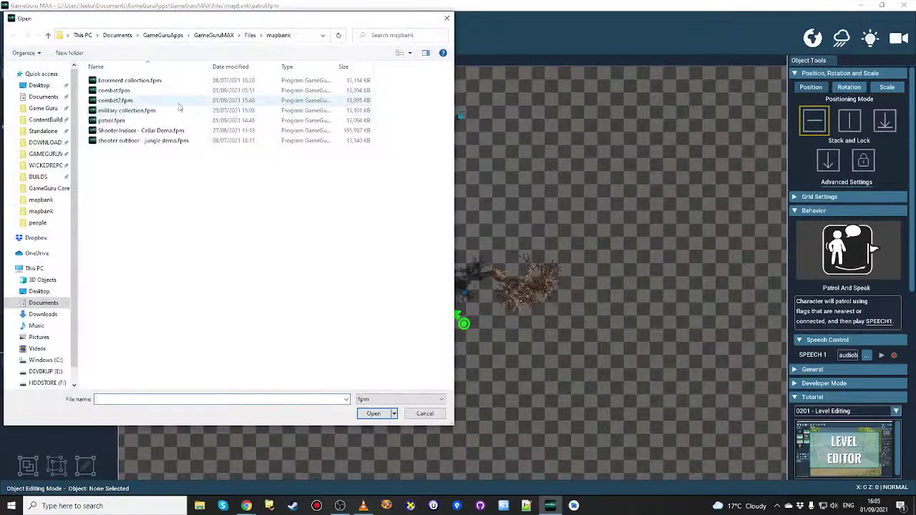
{"action": "double_click", "coordinate": [112, 91]}
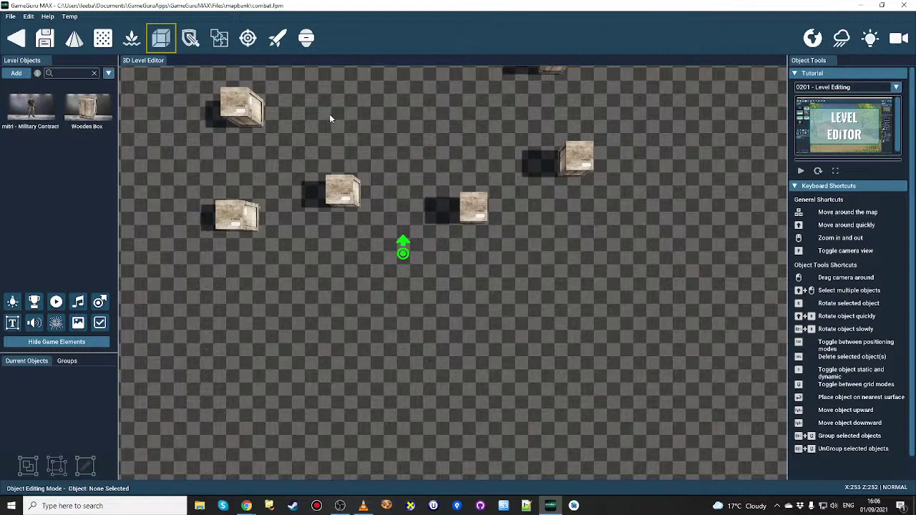
- Test the combat level, strafing past the crates to watch the soldier's movement and shooting, and exit the test
{"action": "left_click", "coordinate": [280, 42]}
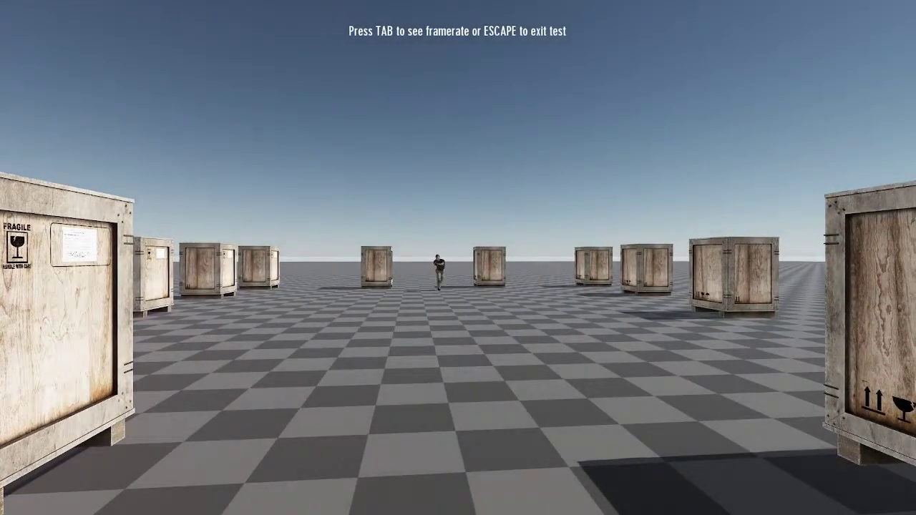
{"action": "key", "text": "d"}
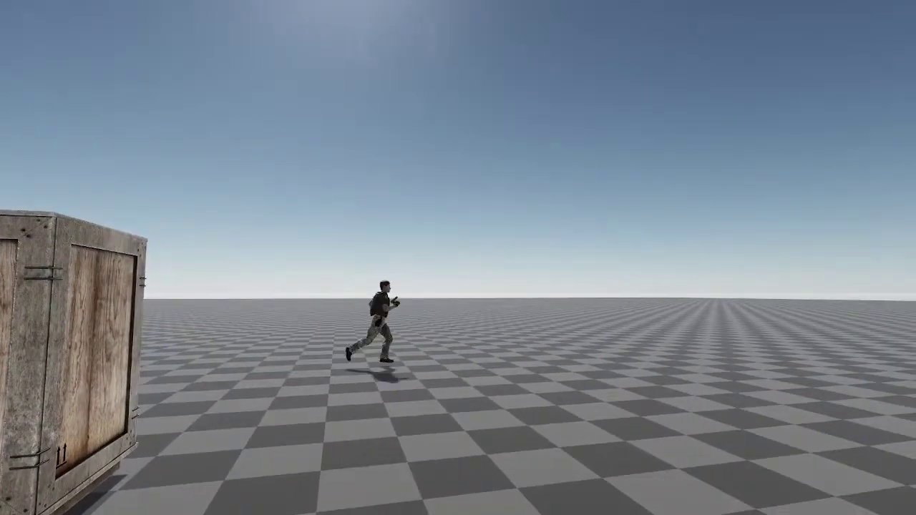
{"action": "key", "text": "d"}
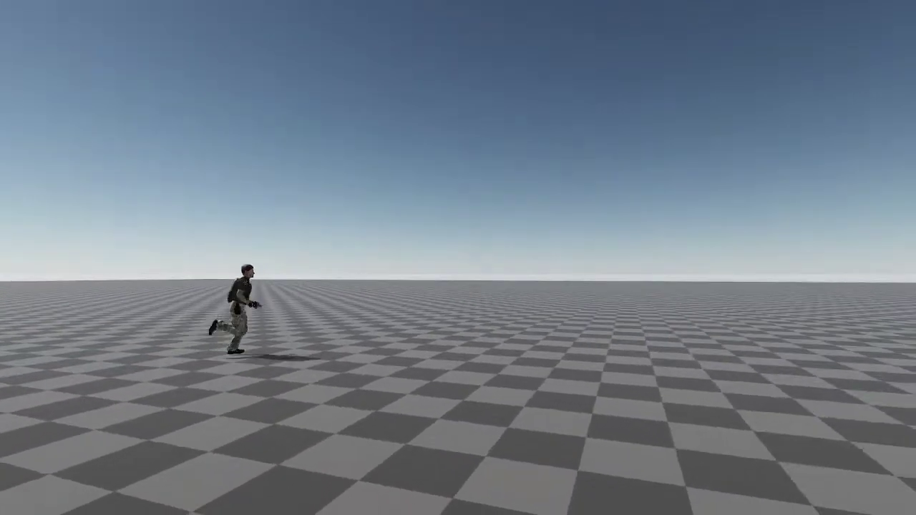
{"action": "key", "text": "d"}
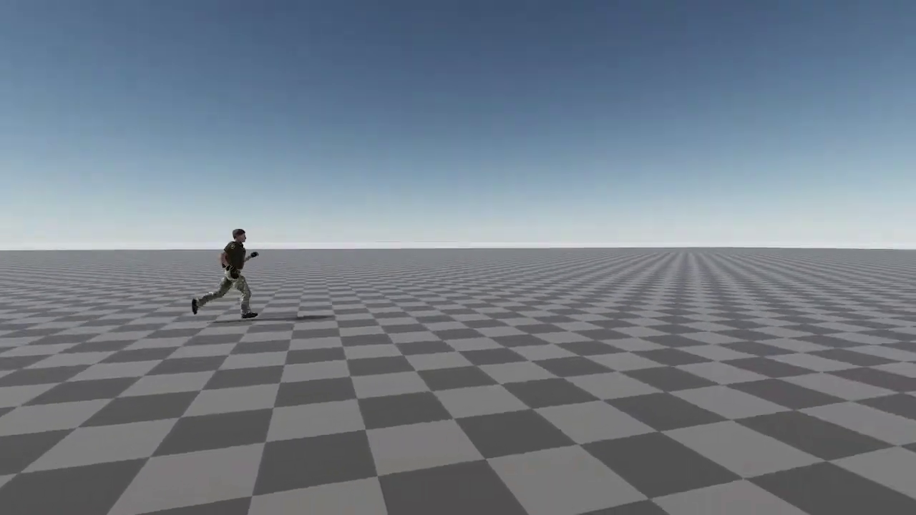
{"action": "key", "text": "d"}
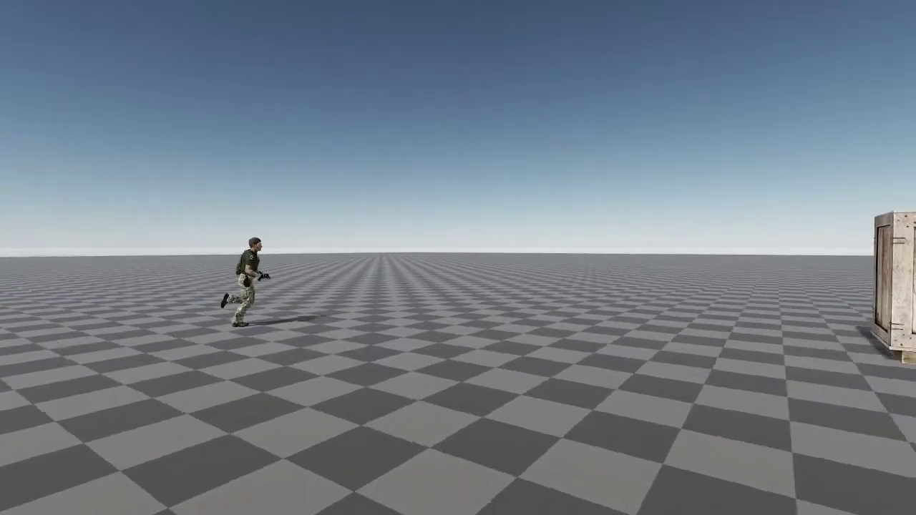
{"action": "key", "text": "d"}
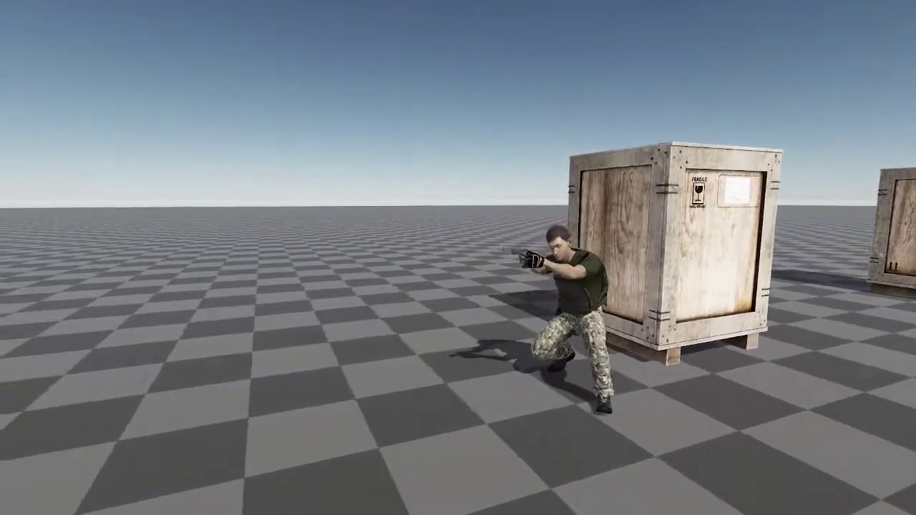
{"action": "key", "text": "w"}
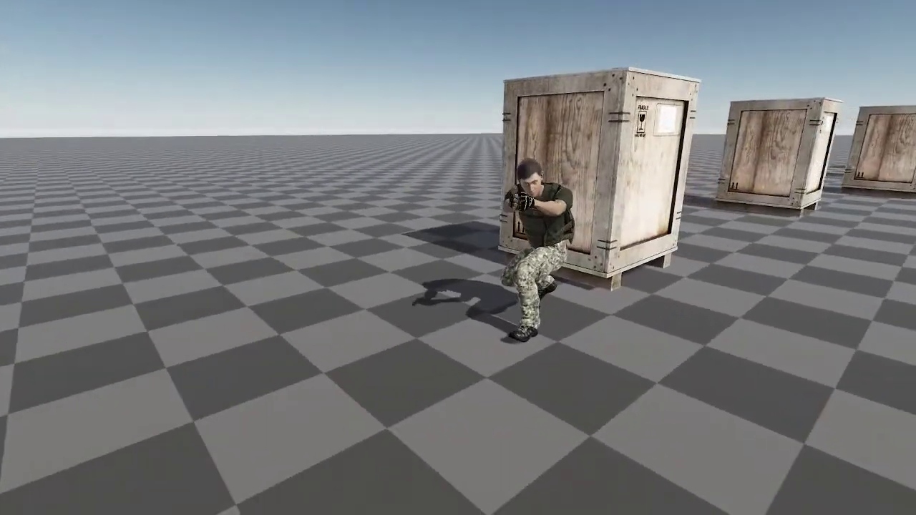
{"action": "key", "text": "d"}
{"action": "key", "text": "Escape"}
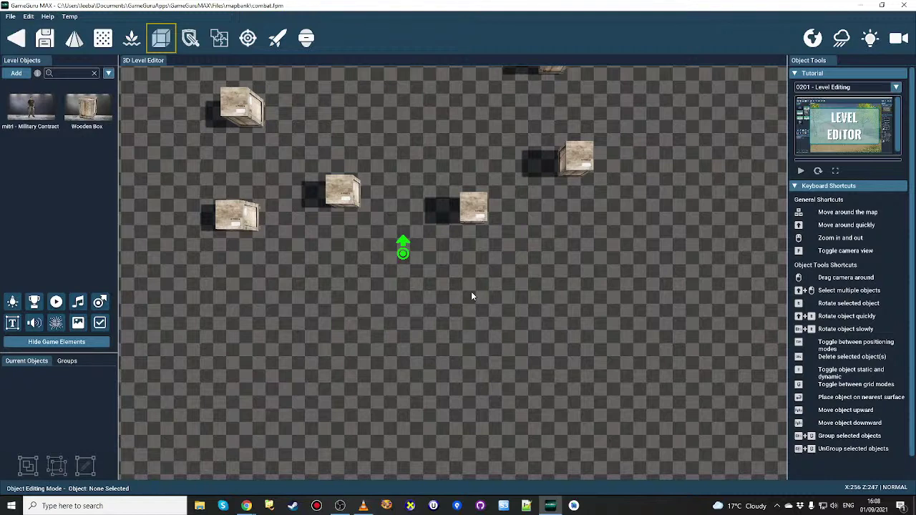
- Open the level combat2.fpm from the mapbank folder
{"action": "left_click", "coordinate": [10, 16]}
{"action": "left_click", "coordinate": [20, 35]}
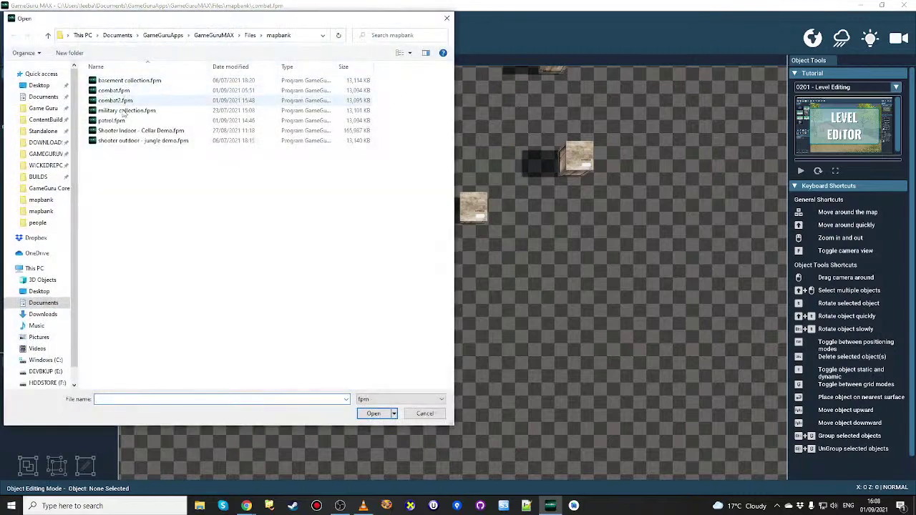
{"action": "double_click", "coordinate": [247, 100]}
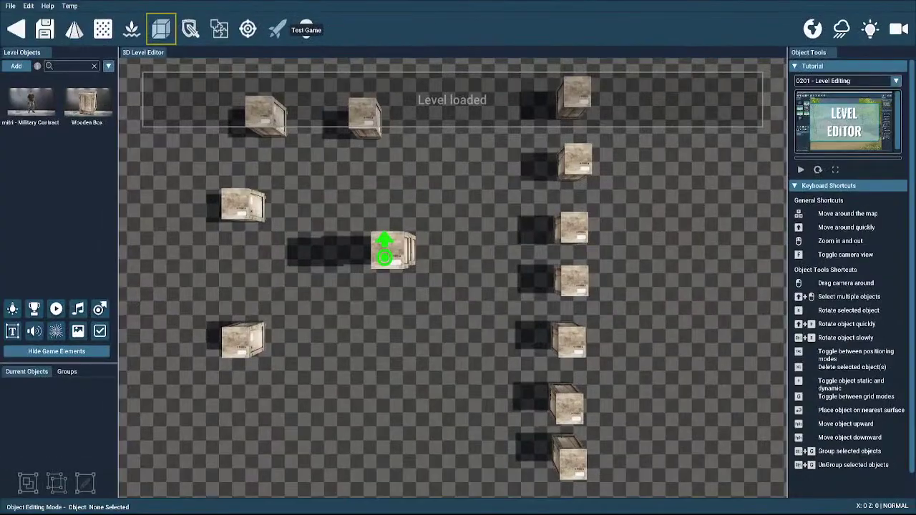
- Test the combat2 level and enable Show Navigation Debug Visuals in the debugger management settings
{"action": "left_click", "coordinate": [277, 34]}
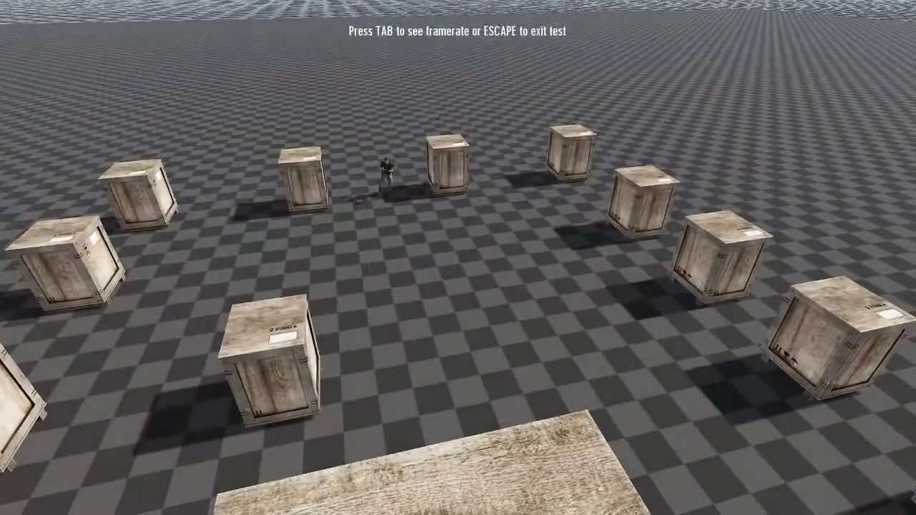
{"action": "key", "text": "d"}
{"action": "key", "text": "s"}
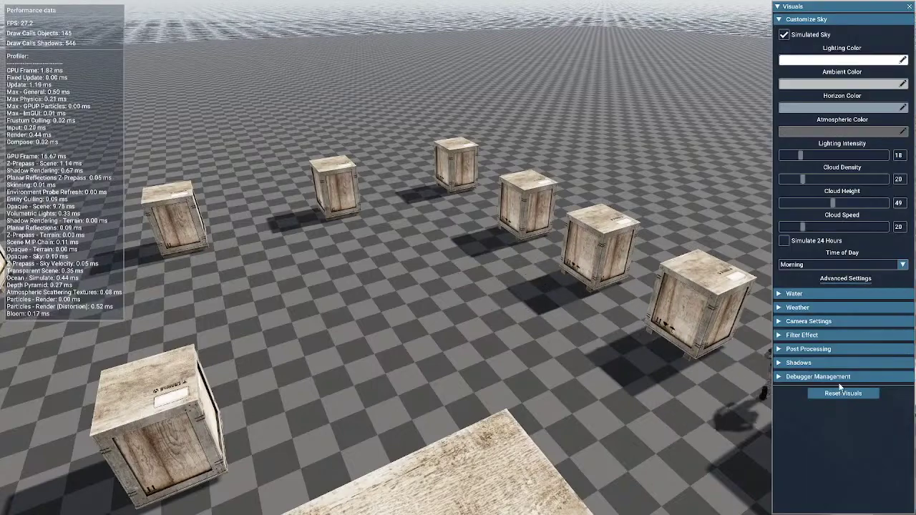
{"action": "left_click", "coordinate": [834, 380]}
{"action": "left_click", "coordinate": [831, 392]}
{"action": "key", "text": "Tab"}
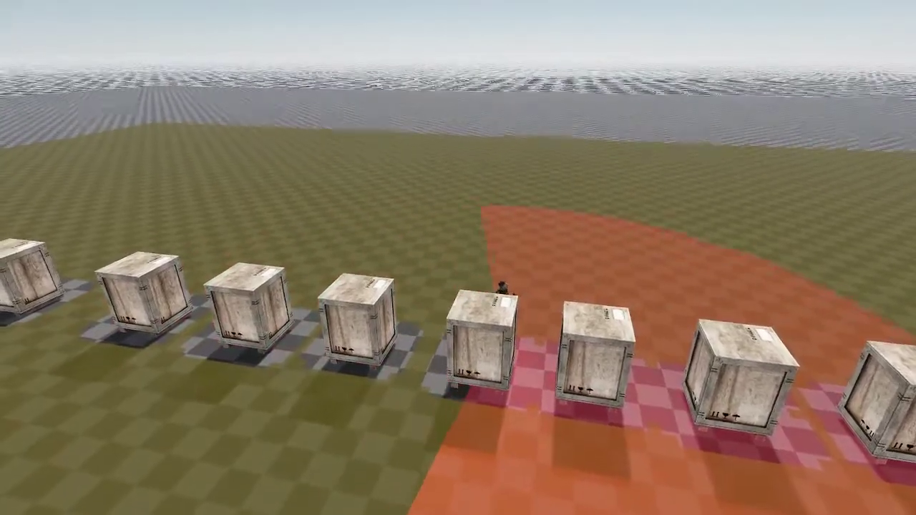
- Open the Behavior Editor during the test and widen it over most of the game view
{"action": "key", "text": "Tab"}
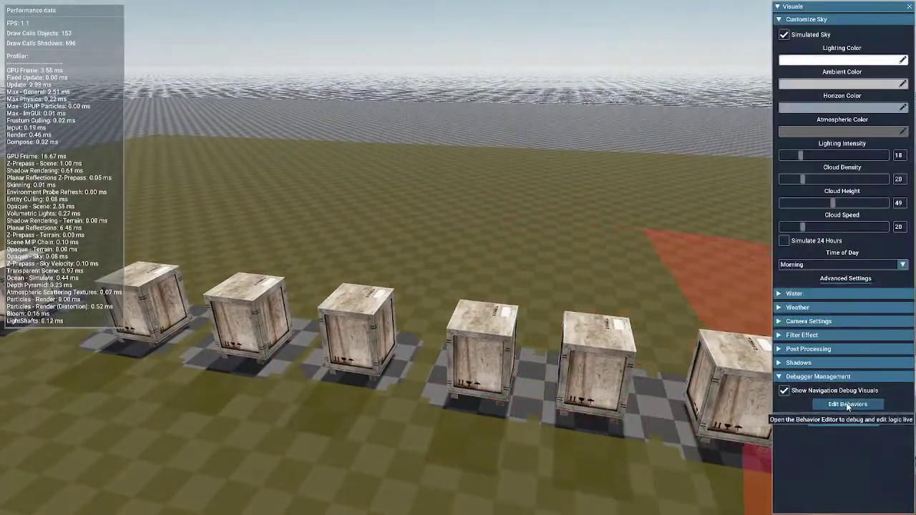
{"action": "left_click", "coordinate": [847, 404]}
{"action": "left_click_drag", "start_coordinate": [772, 275], "coordinate": [362, 299]}
{"action": "scroll", "coordinate": [540, 224], "scroll_direction": "down", "scroll_amount": 3}
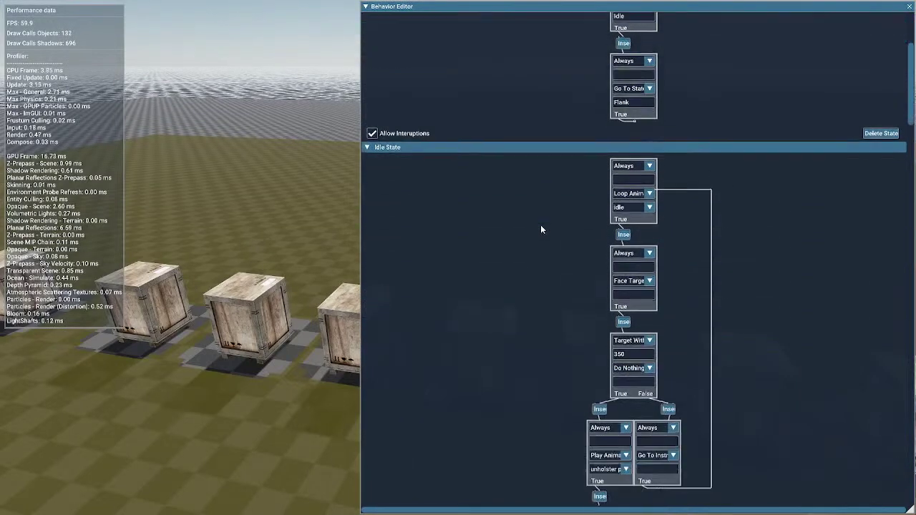
{"action": "left_click_drag", "start_coordinate": [361, 265], "coordinate": [195, 273]}
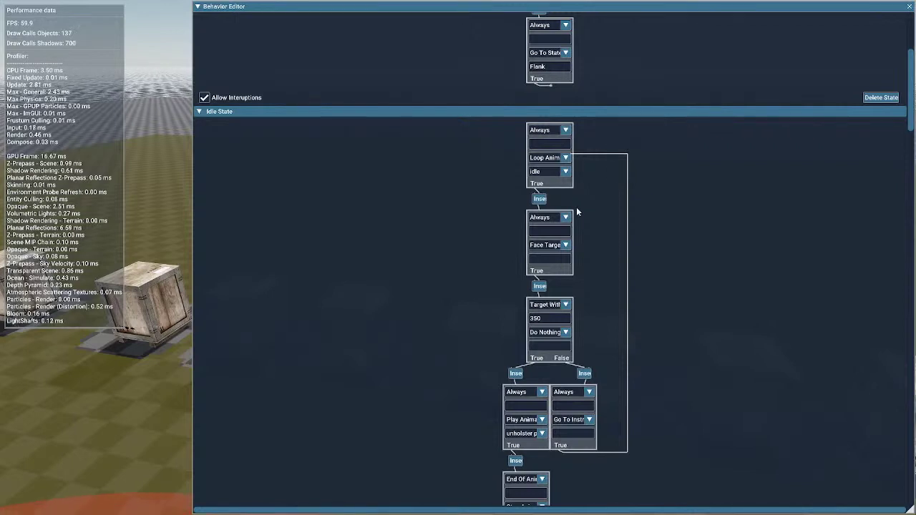
- Examine the instruction branches of the soldier's Idle and Idle Weapon states in the Behavior Editor
{"action": "scroll", "coordinate": [576, 208], "scroll_direction": "down", "scroll_amount": 4}
{"action": "scroll", "coordinate": [577, 207], "scroll_direction": "up", "scroll_amount": 1}
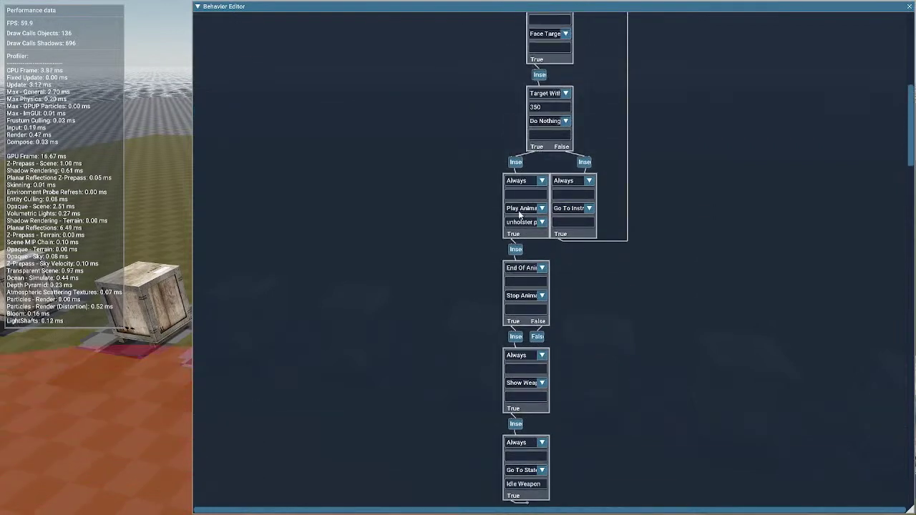
{"action": "scroll", "coordinate": [570, 266], "scroll_direction": "down", "scroll_amount": 6}
{"action": "scroll", "coordinate": [570, 264], "scroll_direction": "down", "scroll_amount": 2}
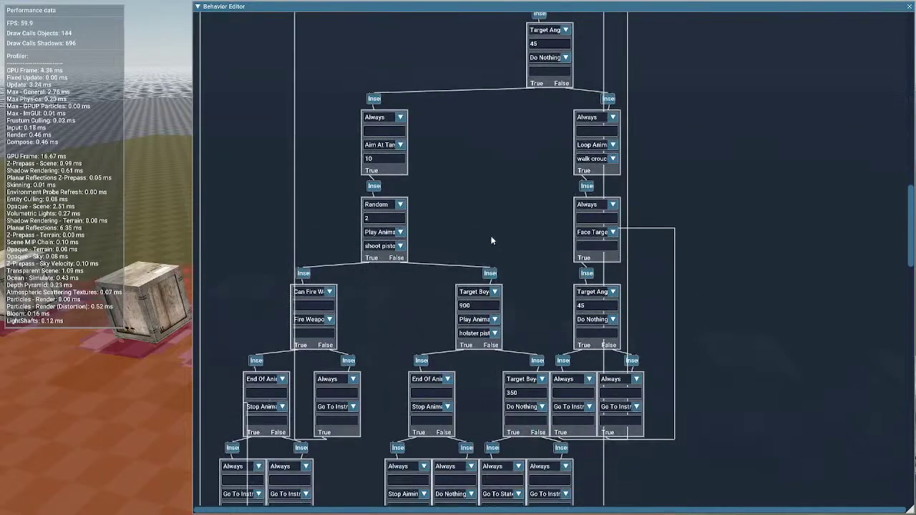
{"action": "scroll", "coordinate": [494, 239], "scroll_direction": "up", "scroll_amount": 3}
{"action": "scroll", "coordinate": [504, 239], "scroll_direction": "down", "scroll_amount": 3}
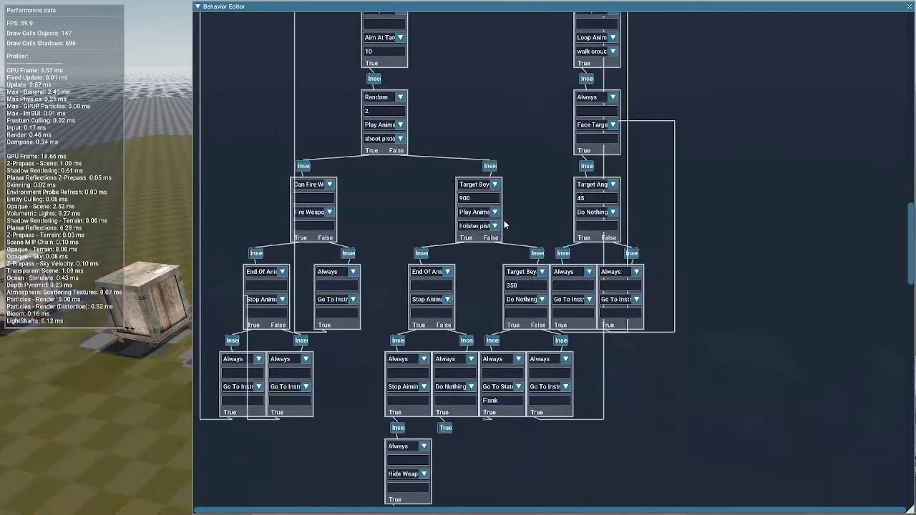
{"action": "scroll", "coordinate": [429, 136], "scroll_direction": "down", "scroll_amount": 1}
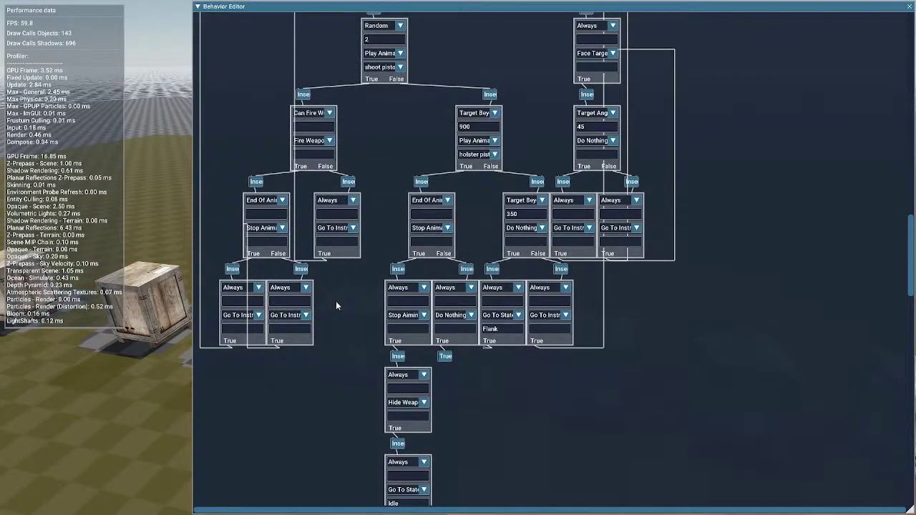
{"action": "scroll", "coordinate": [336, 300], "scroll_direction": "down", "scroll_amount": 3}
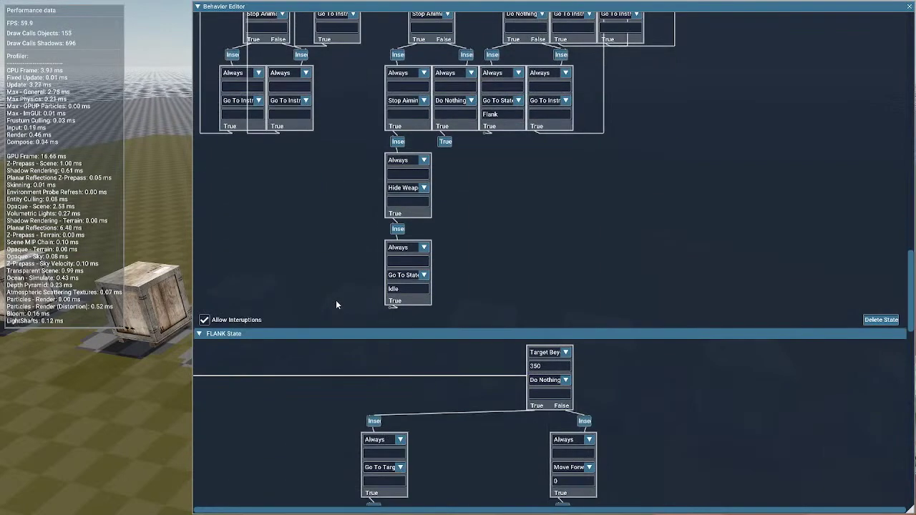
- Examine the FLANK state, following its target distance, path and Random branches down to the lower instructions
{"action": "scroll", "coordinate": [335, 301], "scroll_direction": "down", "scroll_amount": 2}
{"action": "scroll", "coordinate": [482, 219], "scroll_direction": "down", "scroll_amount": 3}
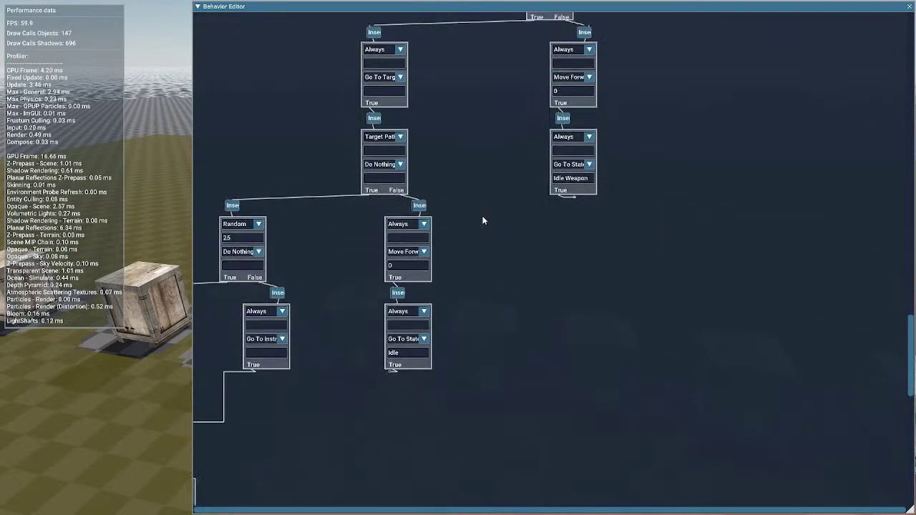
{"action": "scroll", "coordinate": [484, 221], "scroll_direction": "down", "scroll_amount": 1}
{"action": "scroll", "coordinate": [484, 221], "scroll_direction": "up", "scroll_amount": 4}
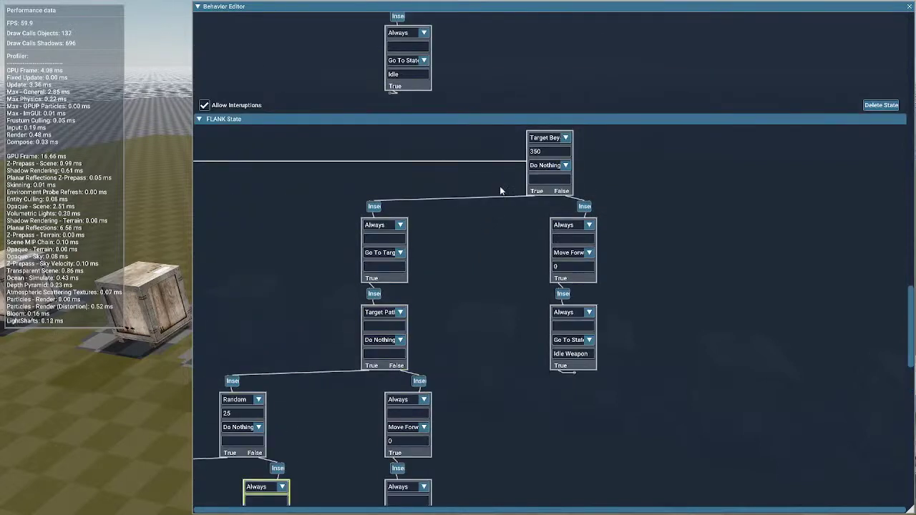
{"action": "scroll", "coordinate": [469, 279], "scroll_direction": "down", "scroll_amount": 1}
{"action": "scroll", "coordinate": [279, 336], "scroll_direction": "down", "scroll_amount": 3}
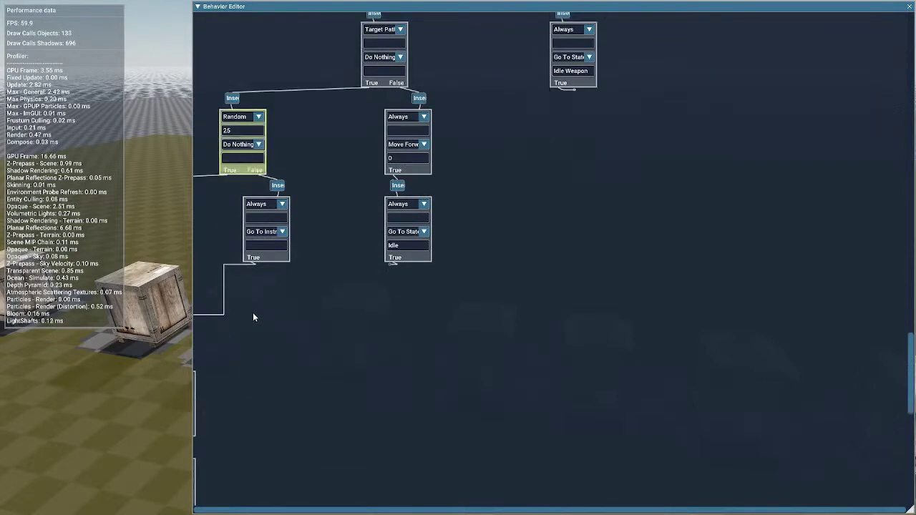
{"action": "scroll", "coordinate": [231, 332], "scroll_direction": "down", "scroll_amount": 3}
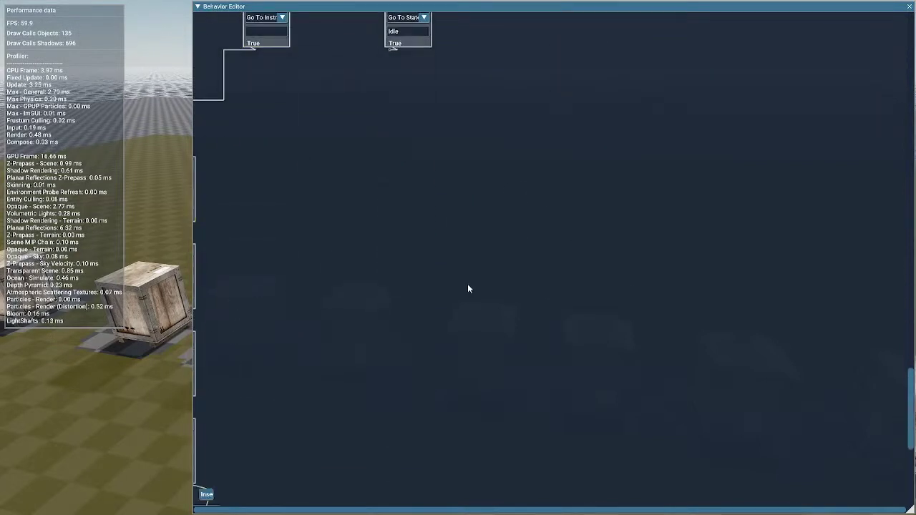
{"action": "scroll", "coordinate": [468, 287], "scroll_direction": "up", "scroll_amount": 1}
{"action": "scroll", "coordinate": [468, 287], "scroll_direction": "down", "scroll_amount": 3}
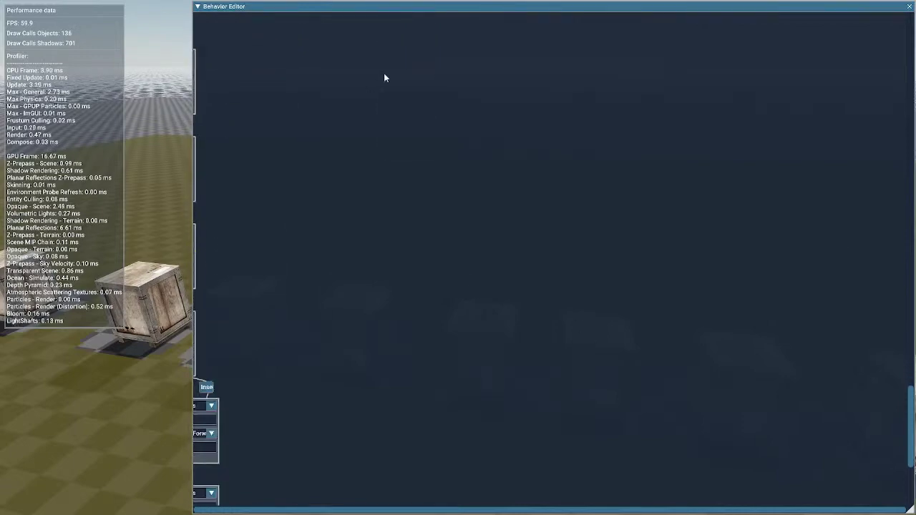
- Return to the start of the behavior graph and trace the Idle, Idle Weapon and FLANK states in order
{"action": "scroll", "coordinate": [457, 298], "scroll_direction": "up", "scroll_amount": 10}
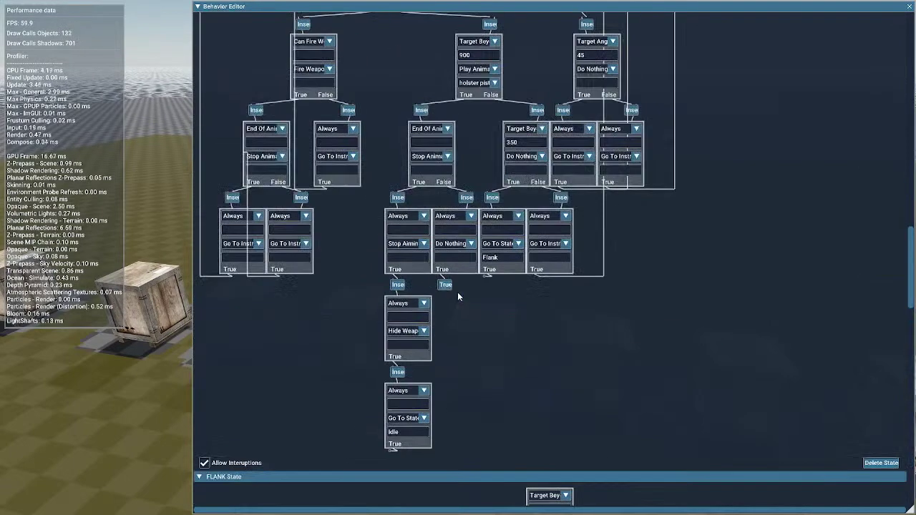
{"action": "scroll", "coordinate": [458, 297], "scroll_direction": "down", "scroll_amount": 5}
{"action": "scroll", "coordinate": [458, 296], "scroll_direction": "up", "scroll_amount": 5}
{"action": "scroll", "coordinate": [457, 296], "scroll_direction": "down", "scroll_amount": 5}
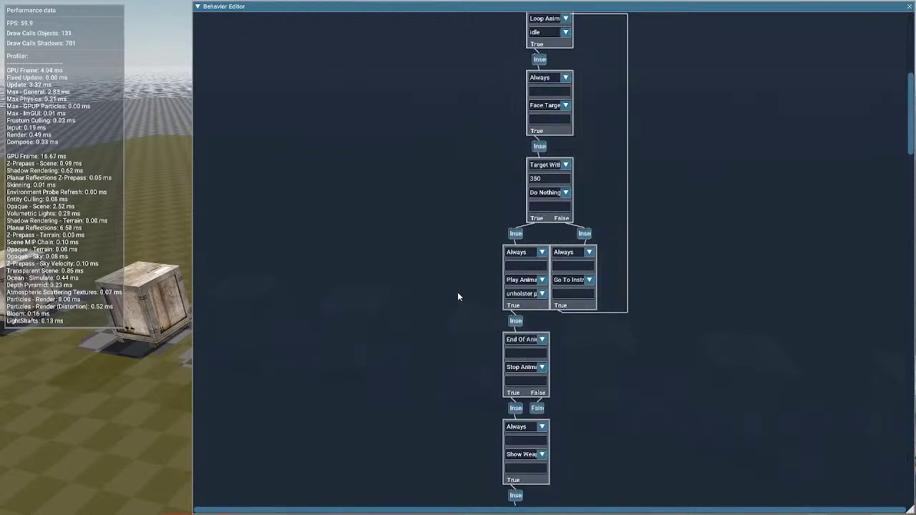
{"action": "scroll", "coordinate": [457, 296], "scroll_direction": "up", "scroll_amount": 10}
{"action": "scroll", "coordinate": [489, 229], "scroll_direction": "down", "scroll_amount": 4}
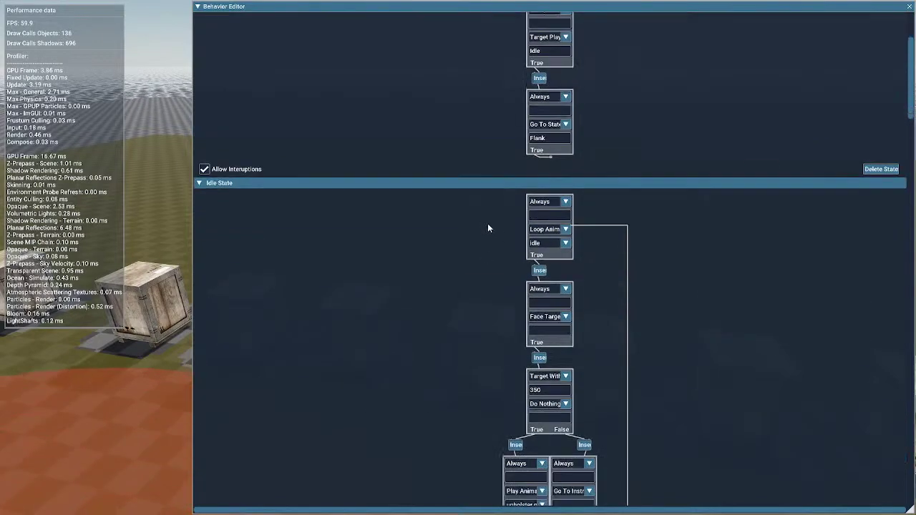
{"action": "scroll", "coordinate": [404, 309], "scroll_direction": "down", "scroll_amount": 5}
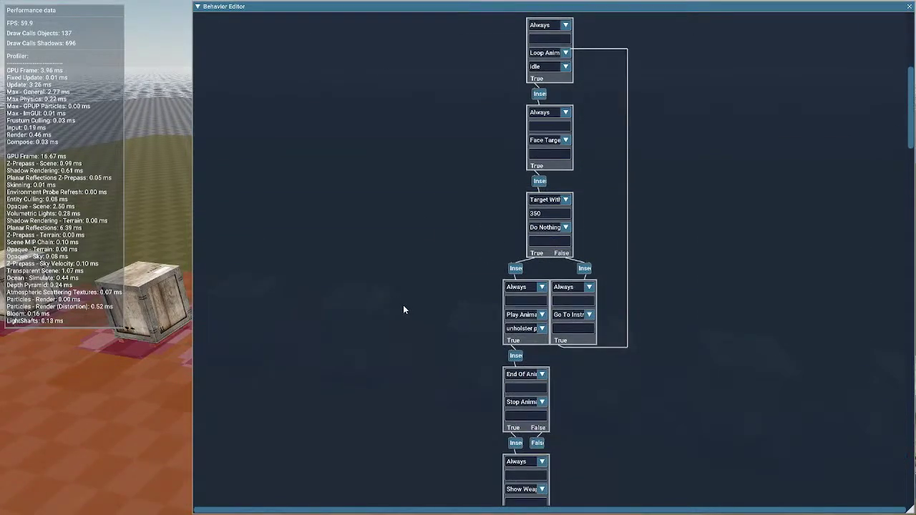
{"action": "scroll", "coordinate": [403, 309], "scroll_direction": "down", "scroll_amount": 4}
{"action": "scroll", "coordinate": [445, 299], "scroll_direction": "down", "scroll_amount": 3}
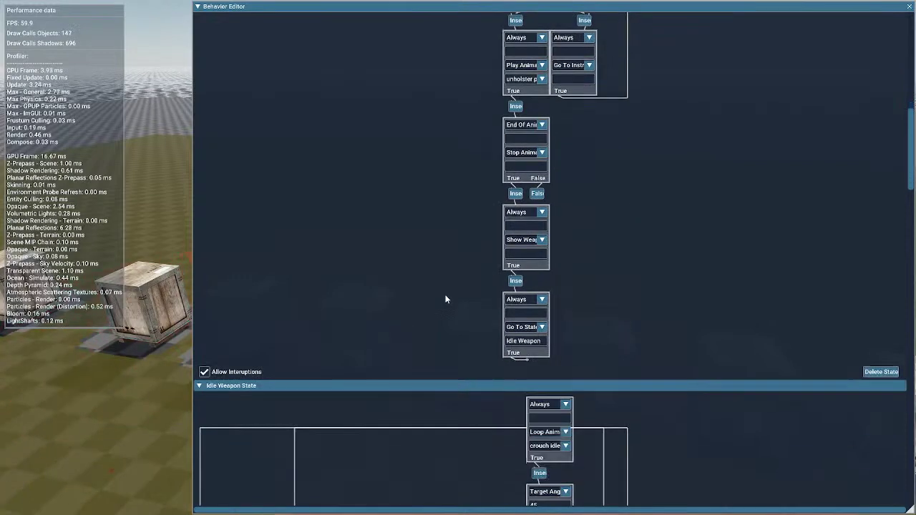
{"action": "scroll", "coordinate": [445, 298], "scroll_direction": "down", "scroll_amount": 12}
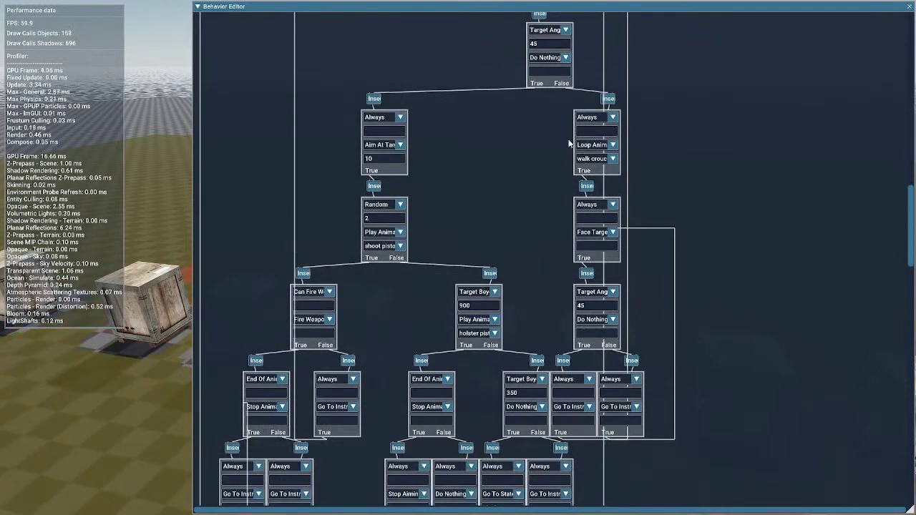
{"action": "scroll", "coordinate": [804, 327], "scroll_direction": "down", "scroll_amount": 11}
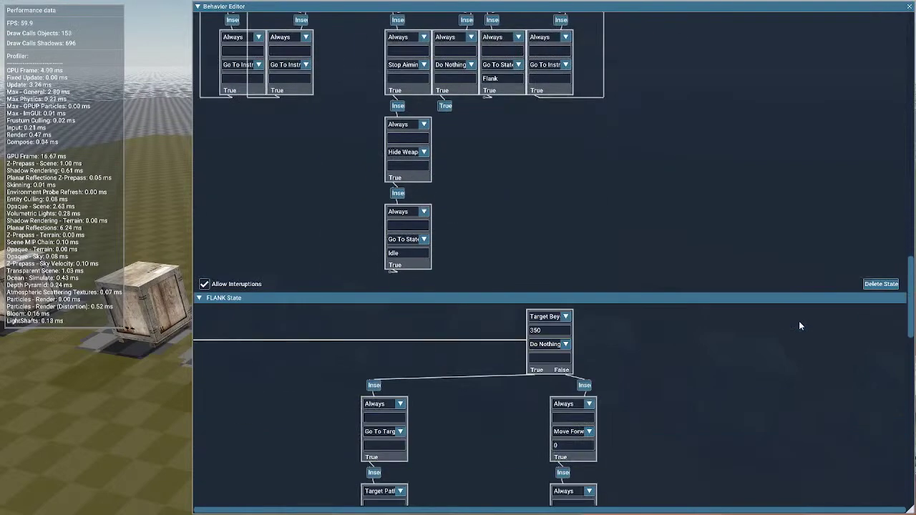
{"action": "scroll", "coordinate": [424, 384], "scroll_direction": "down", "scroll_amount": 8}
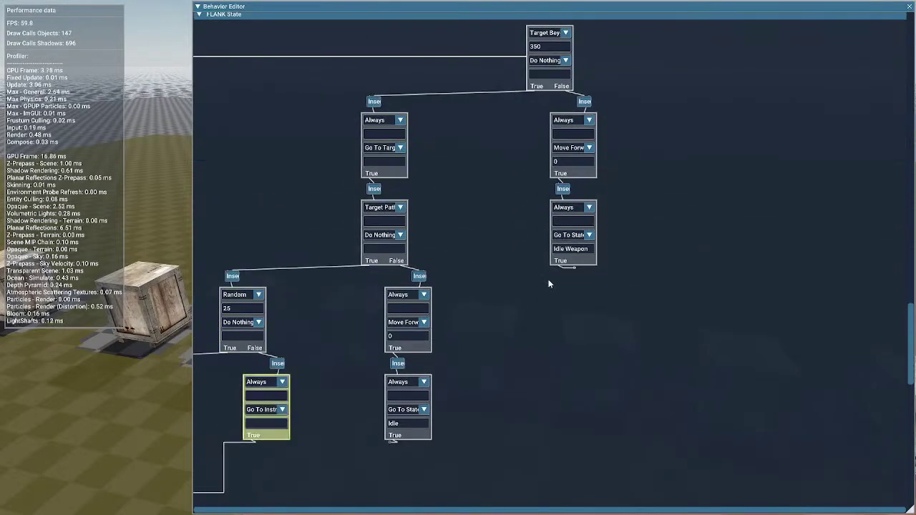
- Re-examine the aiming, shooting and turning branches of the Idle Weapon state, watch the soldier in the level, and exit the test
{"action": "scroll", "coordinate": [557, 260], "scroll_direction": "up", "scroll_amount": 20}
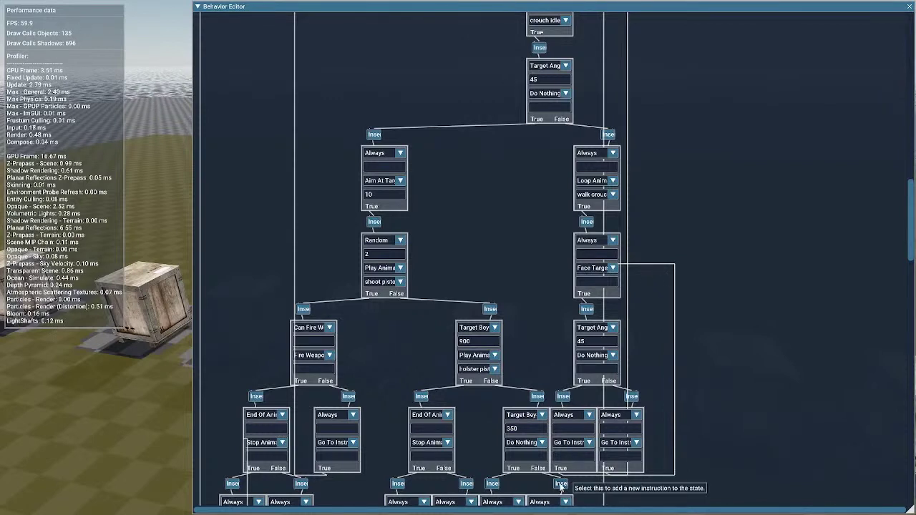
{"action": "scroll", "coordinate": [709, 372], "scroll_direction": "down", "scroll_amount": 3}
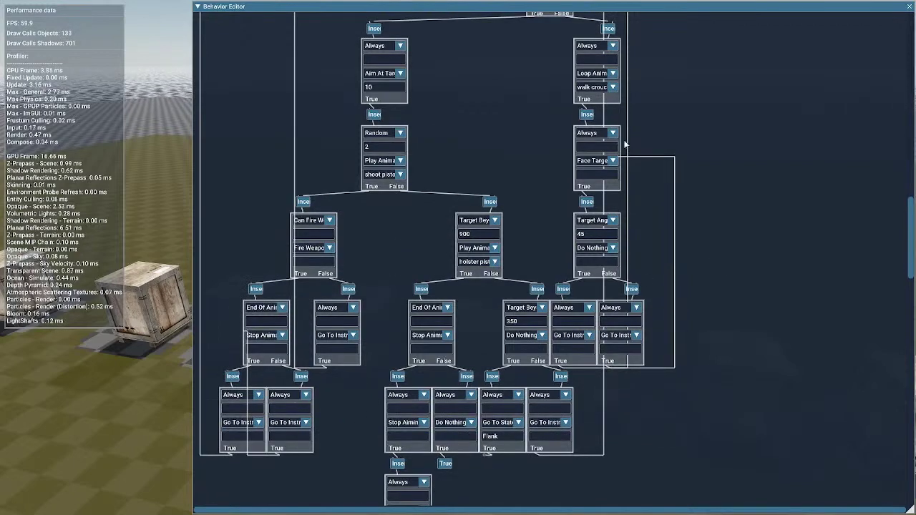
{"action": "scroll", "coordinate": [705, 308], "scroll_direction": "up", "scroll_amount": 7}
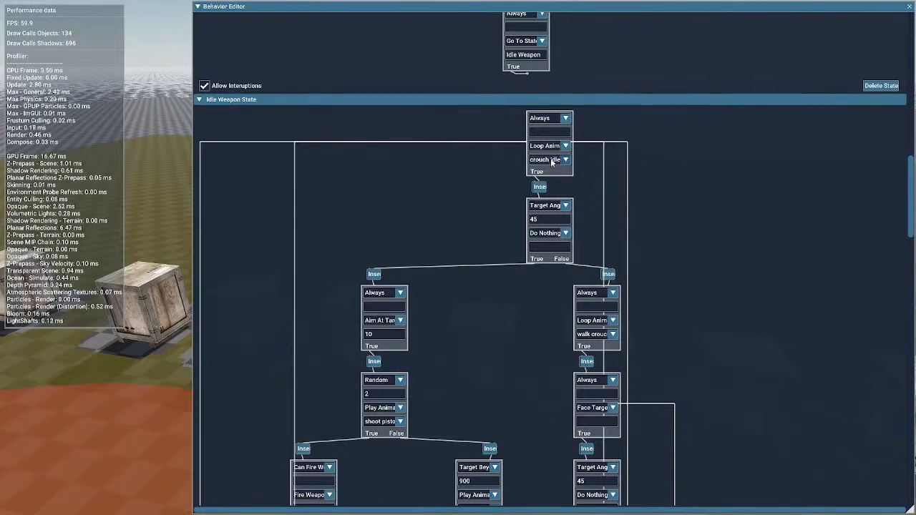
{"action": "scroll", "coordinate": [702, 382], "scroll_direction": "down", "scroll_amount": 10}
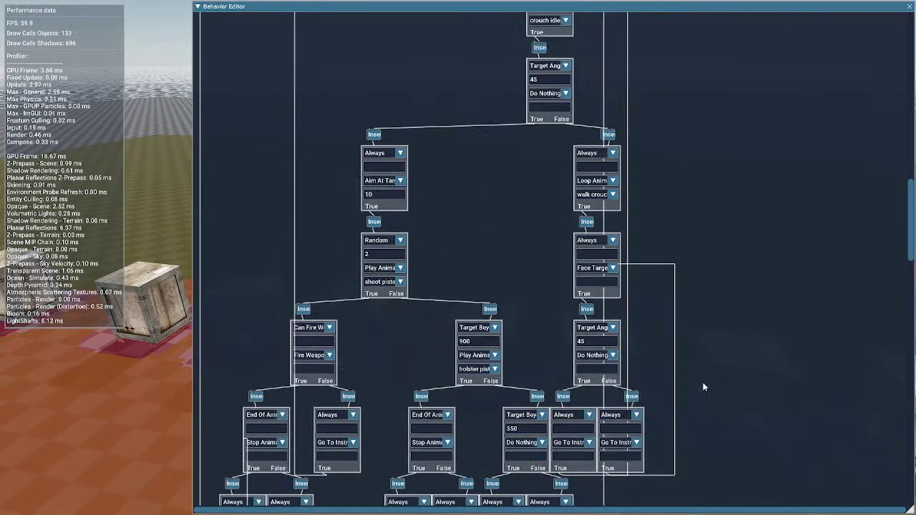
{"action": "scroll", "coordinate": [672, 372], "scroll_direction": "up", "scroll_amount": 10}
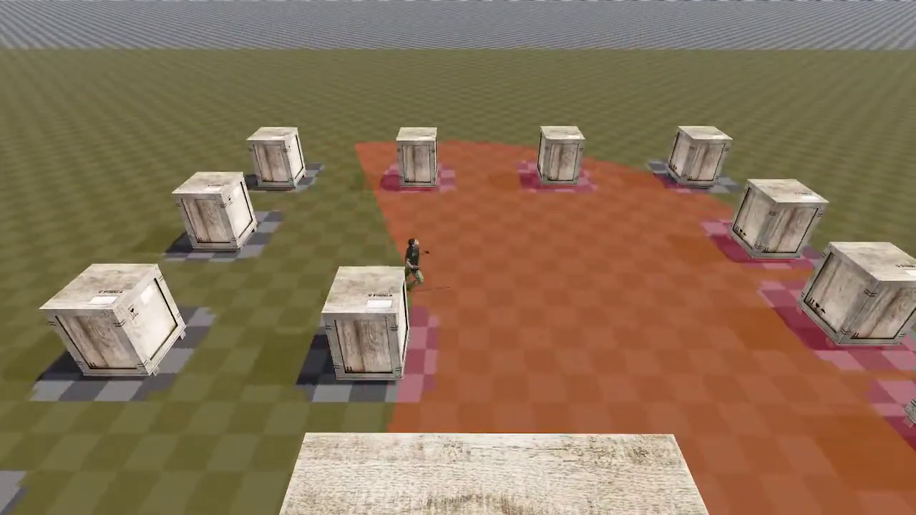
{"action": "key", "text": "Escape"}
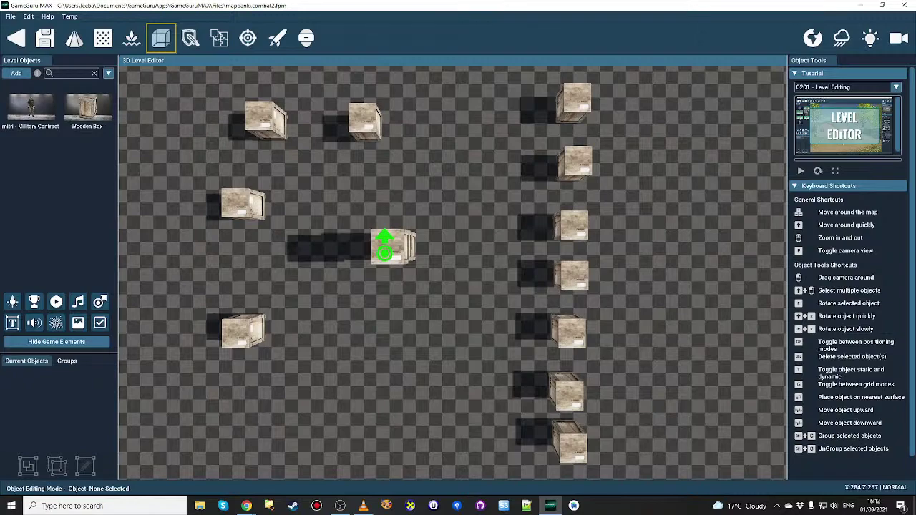
- Bring the YouTube live chat window over the level editor and read the viewers' messages from the beginning
{"action": "left_click_drag", "start_coordinate": [915, 10], "coordinate": [342, 30]}
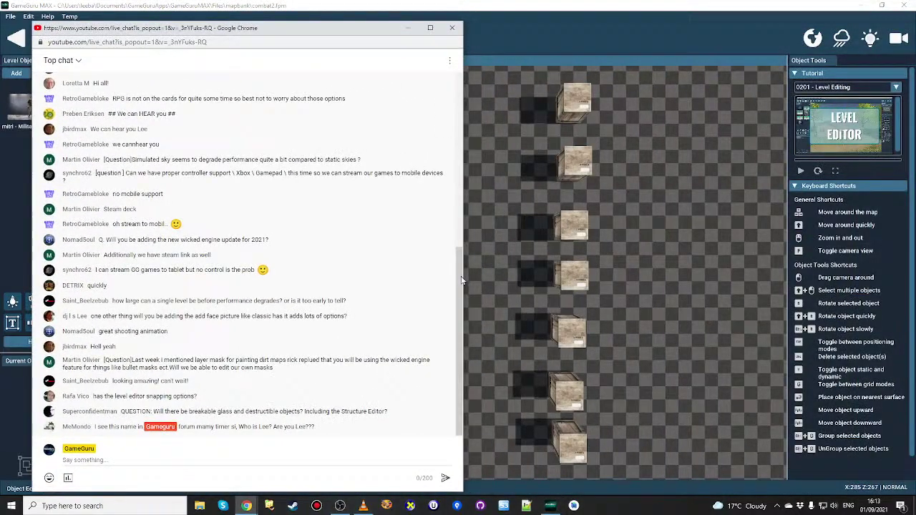
{"action": "left_click_drag", "start_coordinate": [457, 285], "coordinate": [454, 94]}
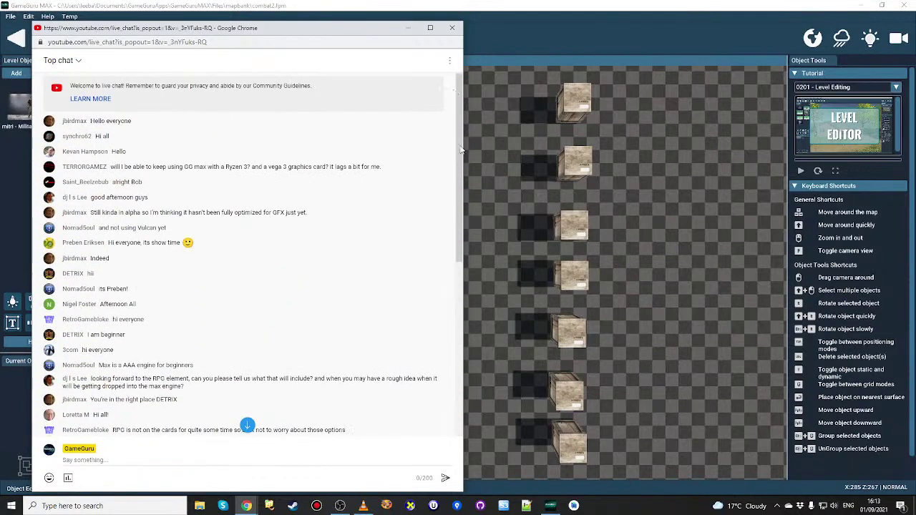
{"action": "left_click_drag", "start_coordinate": [461, 150], "coordinate": [453, 245]}
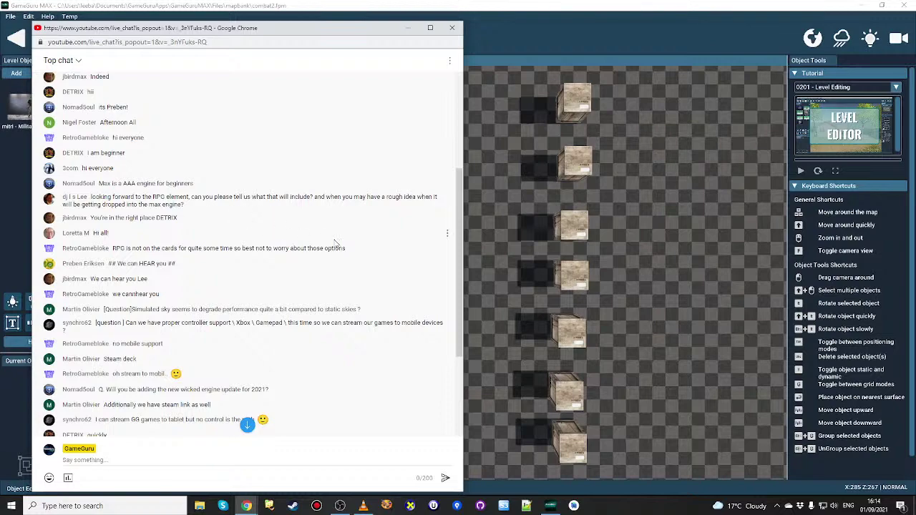
{"action": "scroll", "coordinate": [358, 308], "scroll_direction": "down", "scroll_amount": 5}
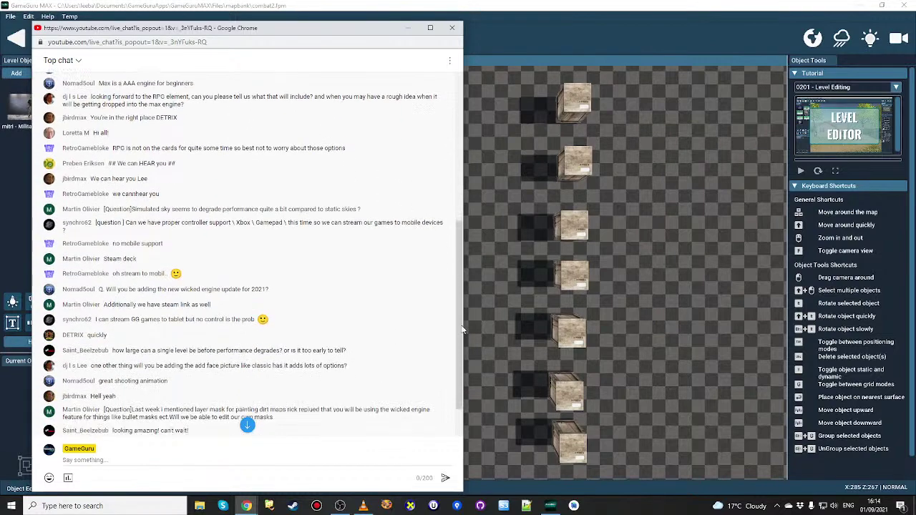